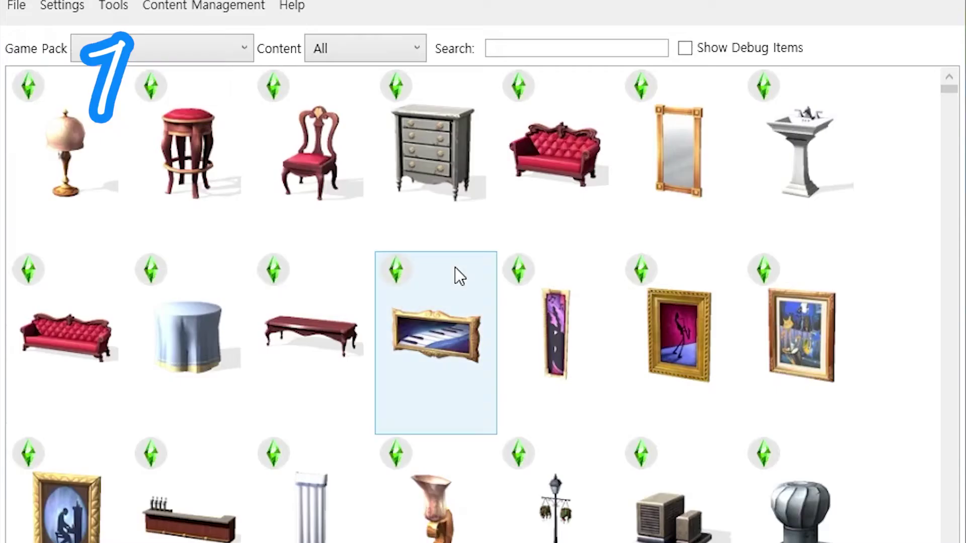
- Pick the grey four-drawer dresser from the Game Pack object catalog
left_click(432, 163)
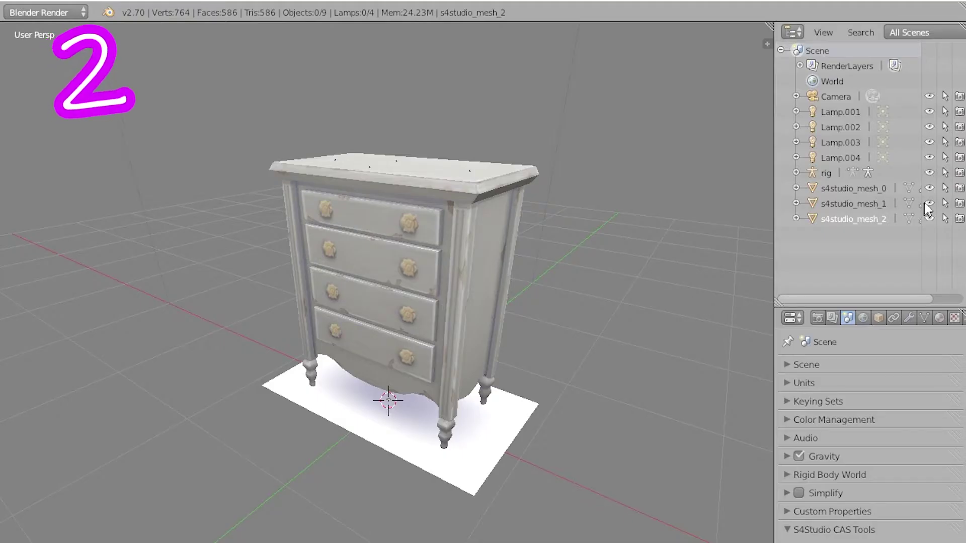
- Select the dresser's main mesh s4studio_mesh_0 and switch it to Edit Mode
left_click(853, 188)
key("Tab")
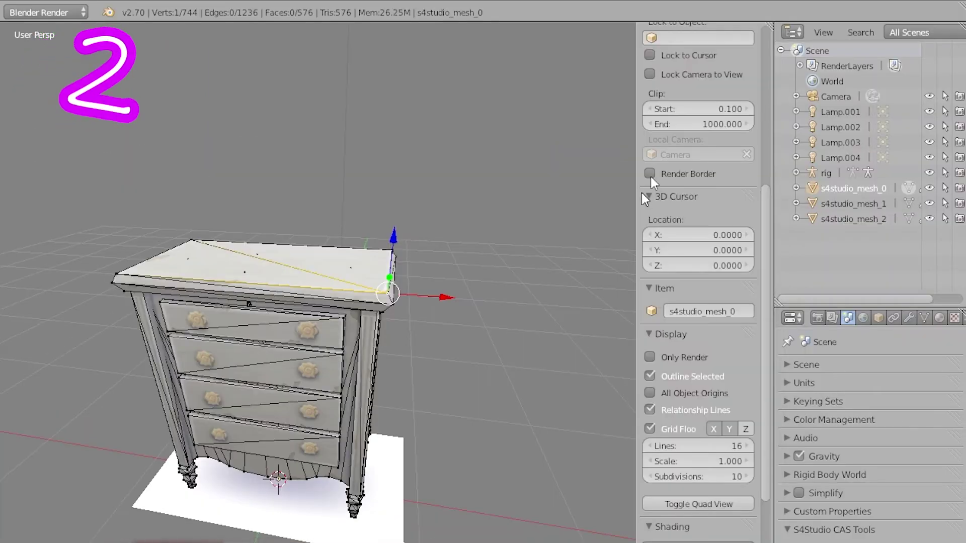
scroll(642, 193, "up", 3)
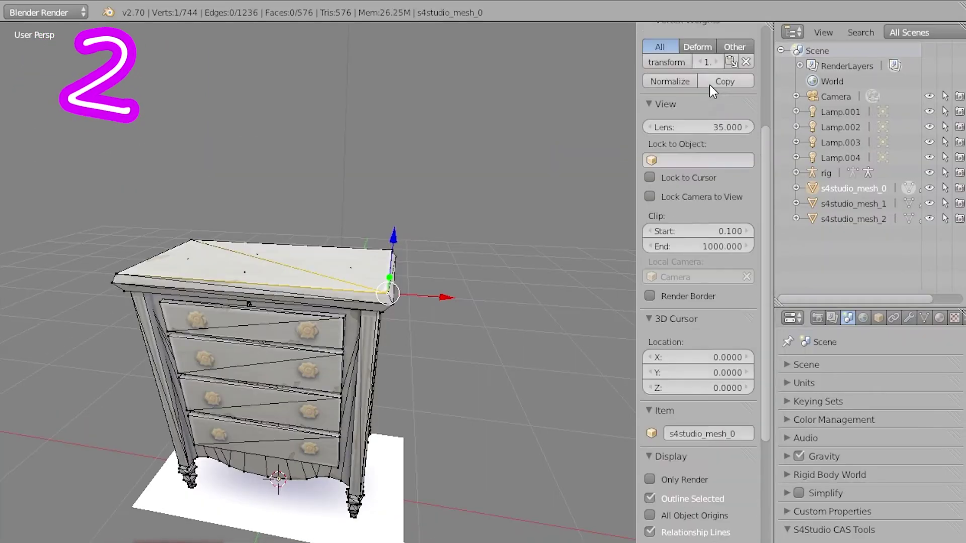
scroll(710, 84, "up", 3)
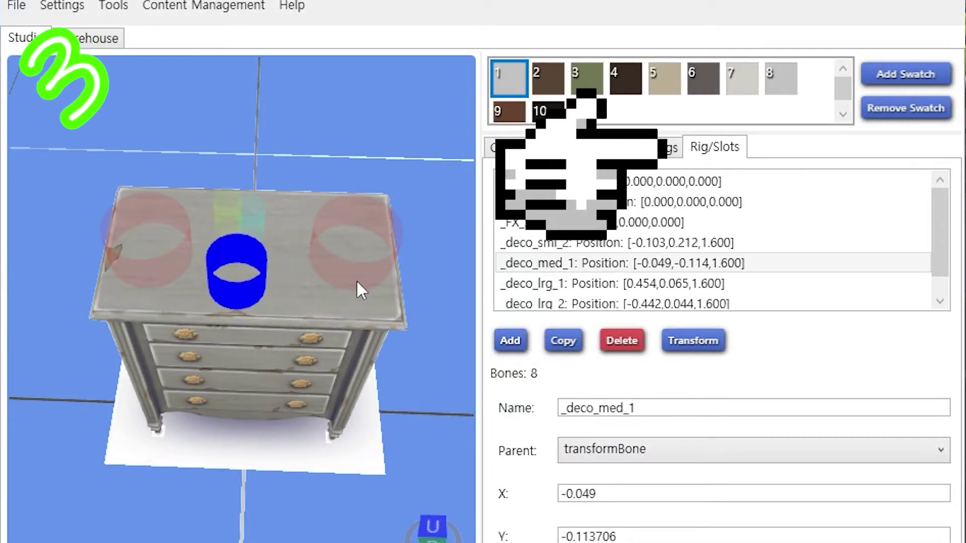
- Delete the _deco_sml_2, _deco_lrg_2 and _deco_med_1 slots, then select _deco_lrg_1
left_click(567, 245)
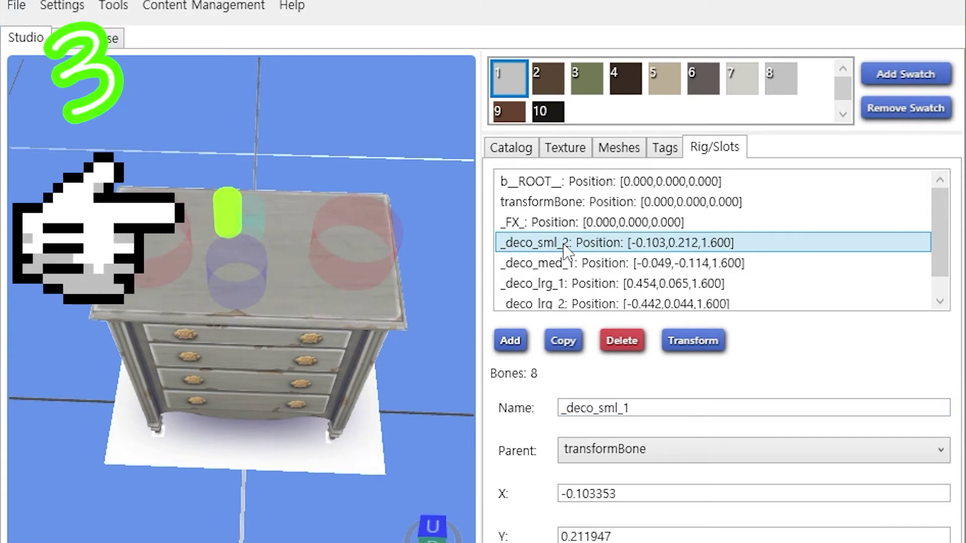
left_click(558, 285)
left_click(566, 263)
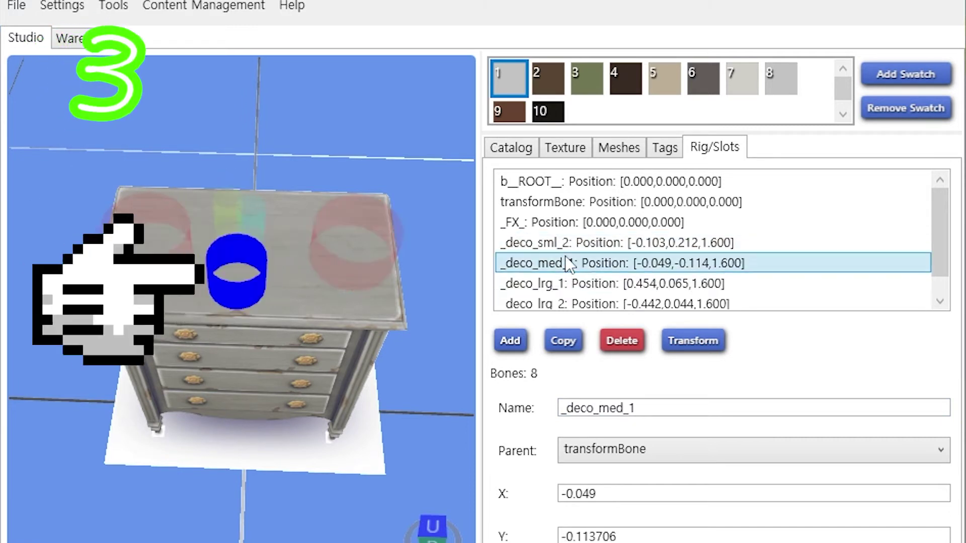
left_click(564, 243)
key("Delete")
left_click(538, 283)
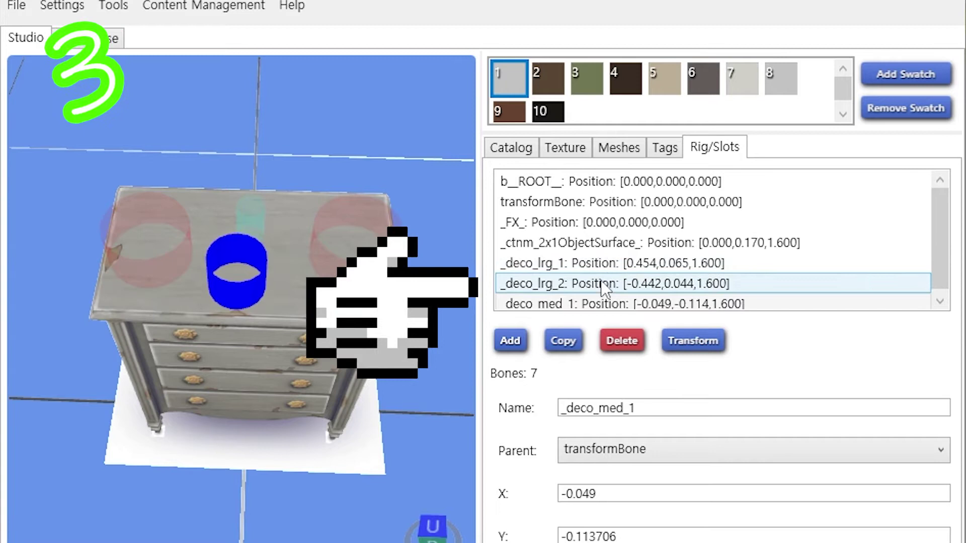
left_click(607, 343)
left_click(585, 295)
left_click(620, 334)
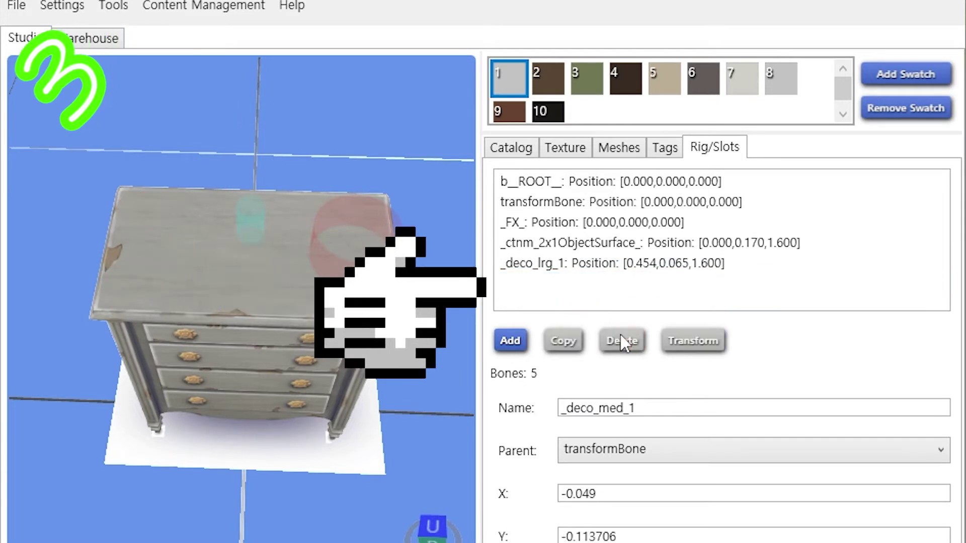
left_click(594, 266)
- Centre _deco_lrg_1 by setting its X position to 0 and Y to 0.1
left_click_drag(634, 494, 490, 507)
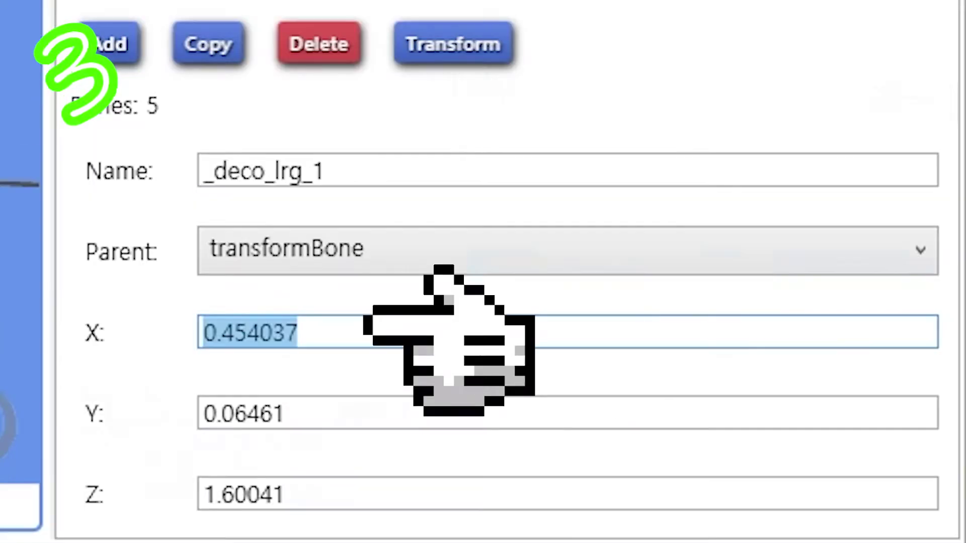
type("0")
left_click_drag(633, 532, 451, 538)
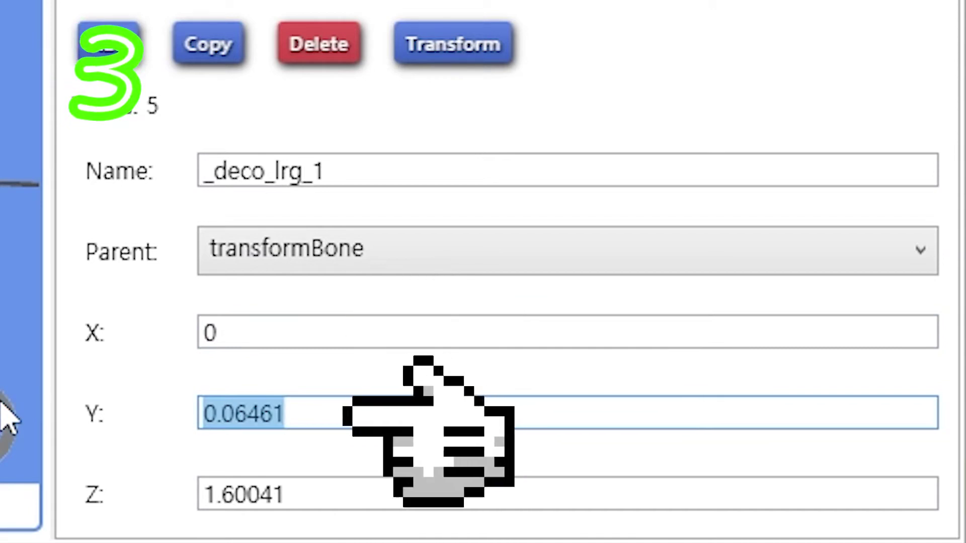
type("0.1")
left_click(426, 498)
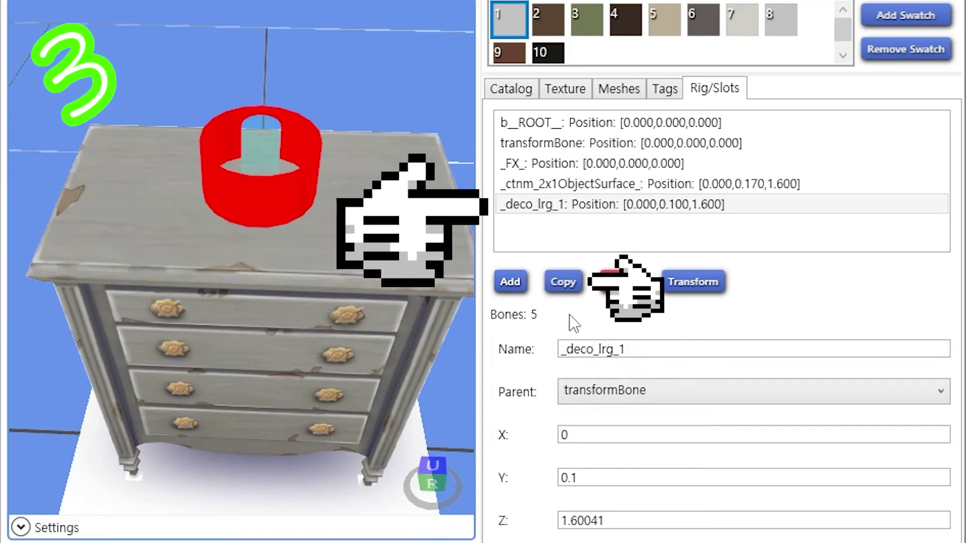
- Copy _deco_lrg_1 and set the copies' X positions to 0.2, -0.2, 0.4 and -0.4
left_click(563, 283)
left_click(595, 479)
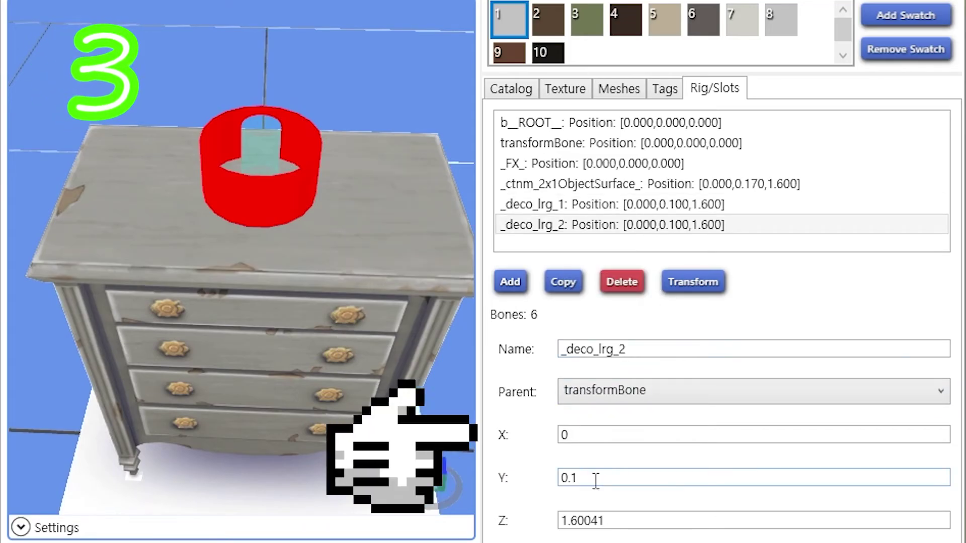
left_click(596, 436)
type(".2")
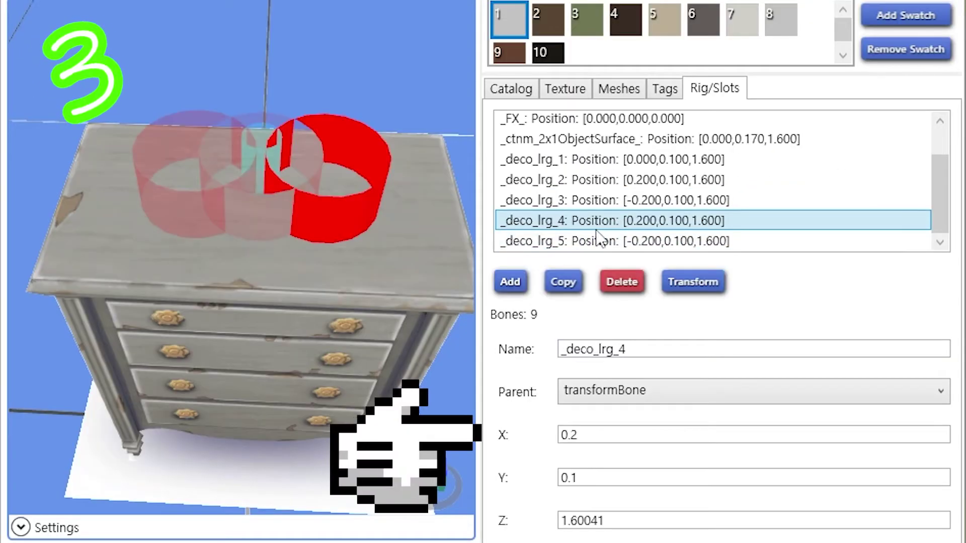
left_click(596, 435)
key("BackSpace")
type("4")
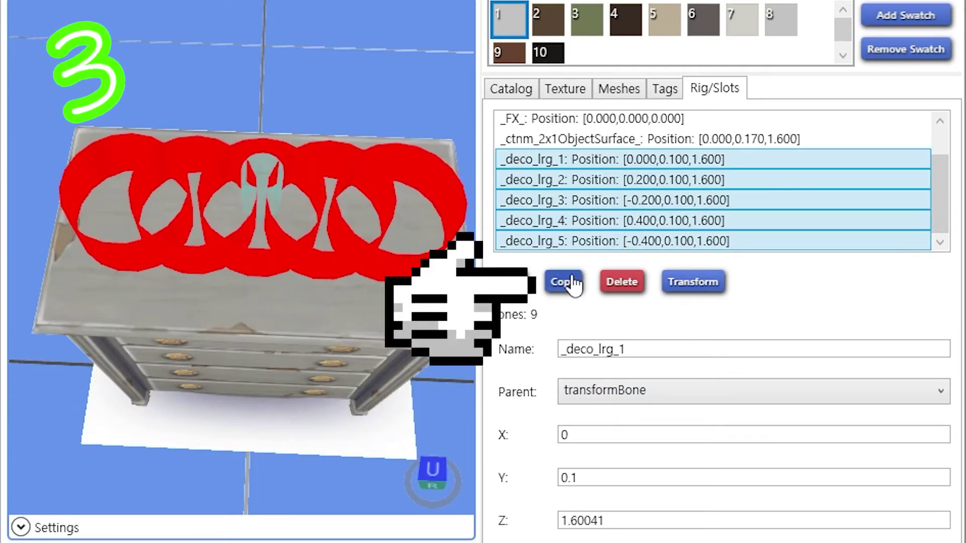
- Copy the row of five large slots and offset the copied row along Y
left_click(567, 282)
left_click(702, 286)
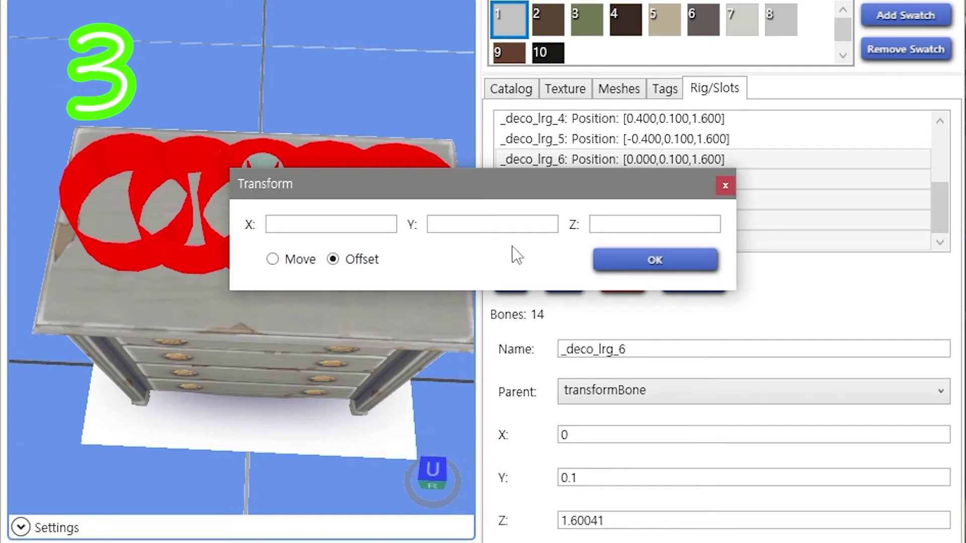
left_click(489, 226)
type("0.1")
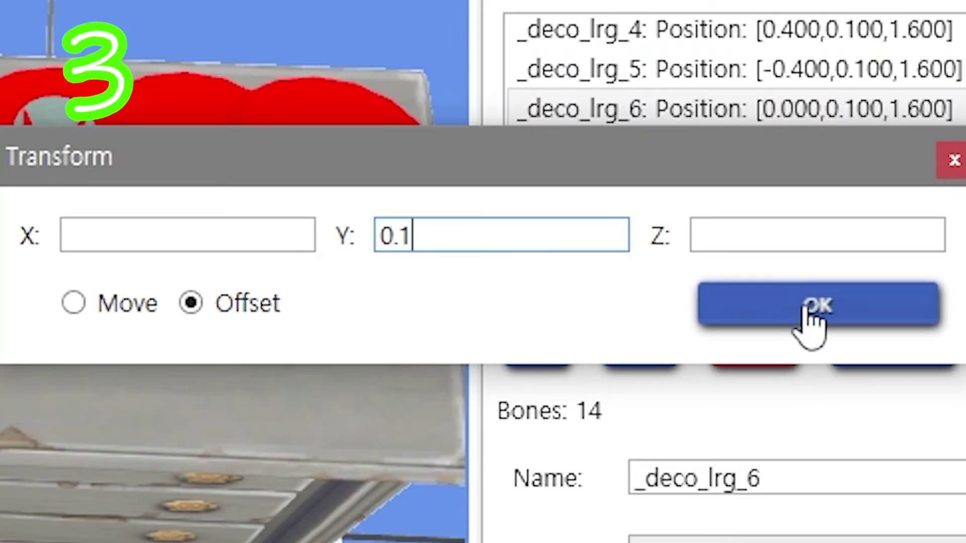
left_click(803, 307)
- Reselect the original five large slots, copy them again and begin another Y offset
left_click(618, 185)
scroll(615, 204, "up", 2)
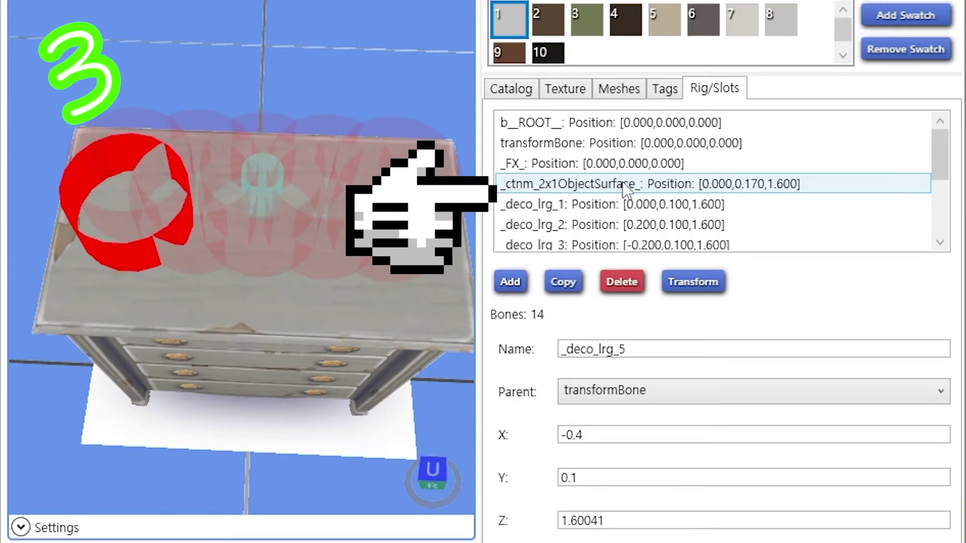
left_click(613, 212, "shift")
left_click(563, 281)
scroll(627, 246, "down", 4)
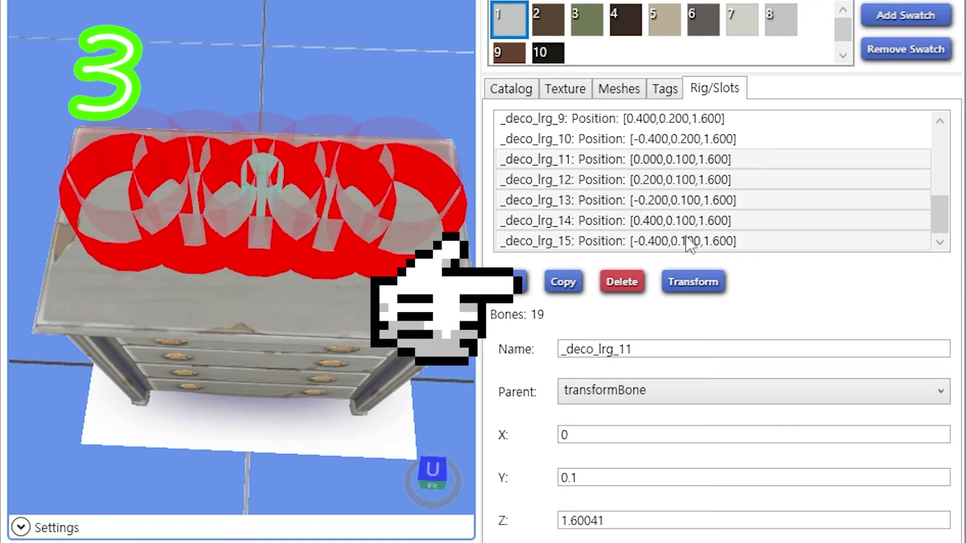
left_click(693, 283)
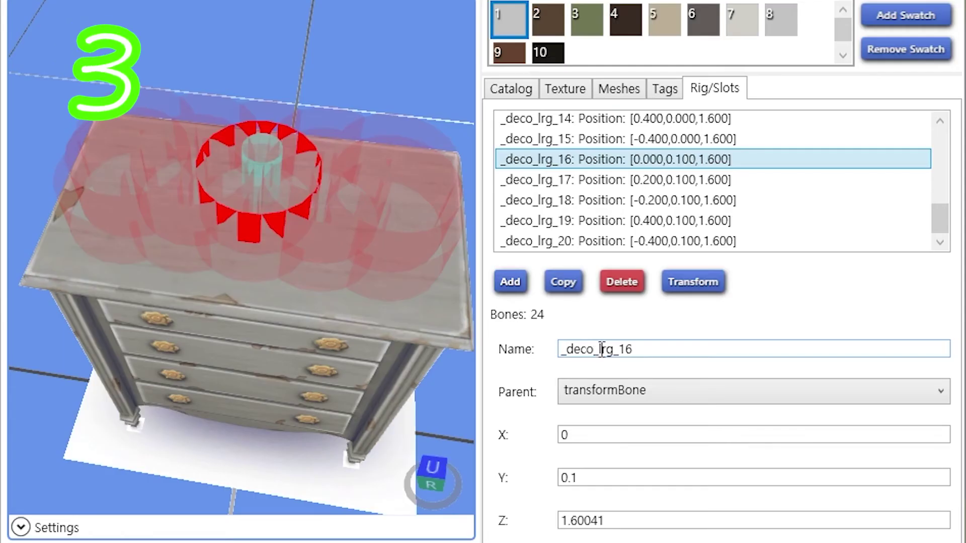
- Highlight 'lrg' in the slot's Name field to strip the size part
left_click_drag(582, 344, 601, 346)
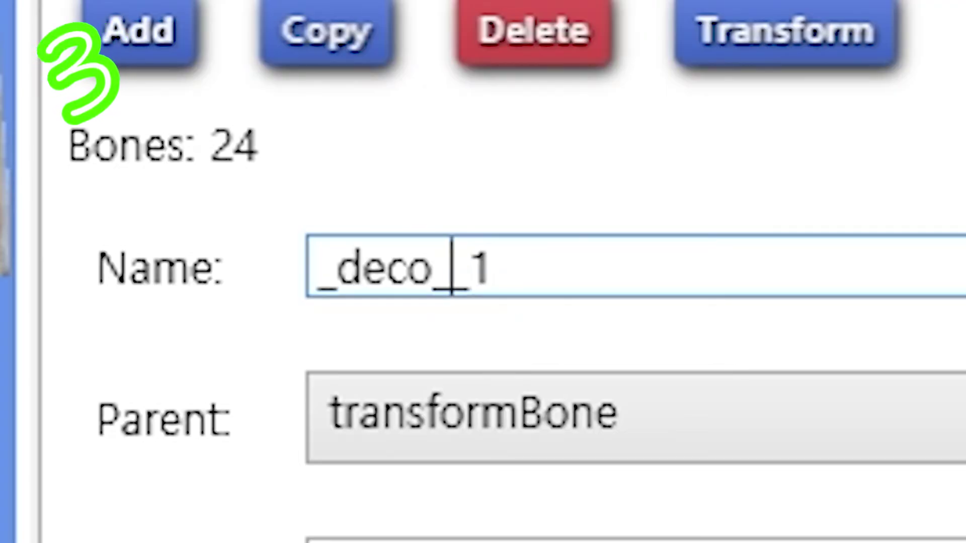